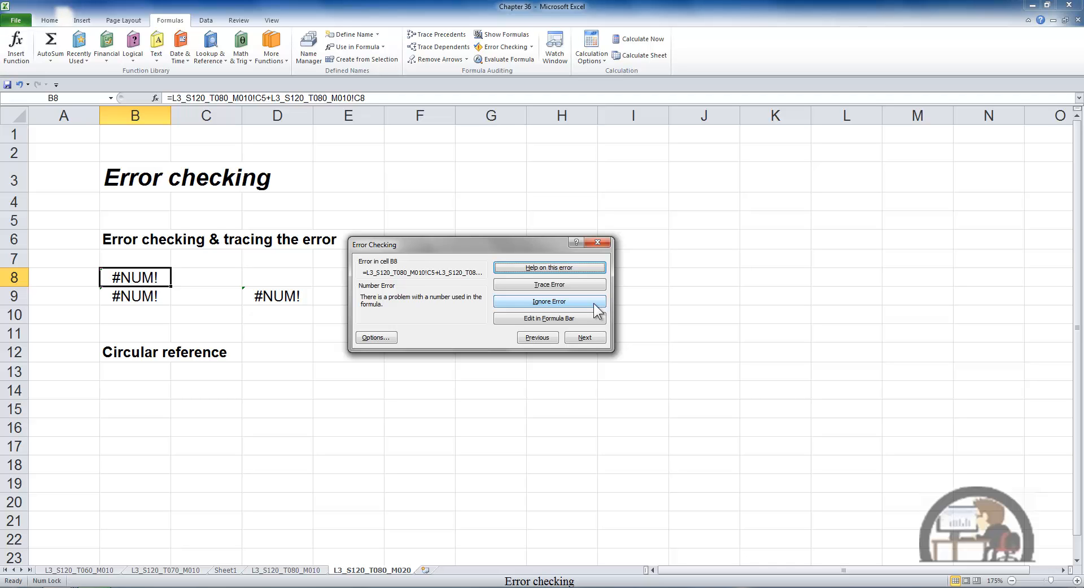
# - Ignore the error in cell B8, and reset all ignored errors in the error checking options
pyautogui.click(594, 304)
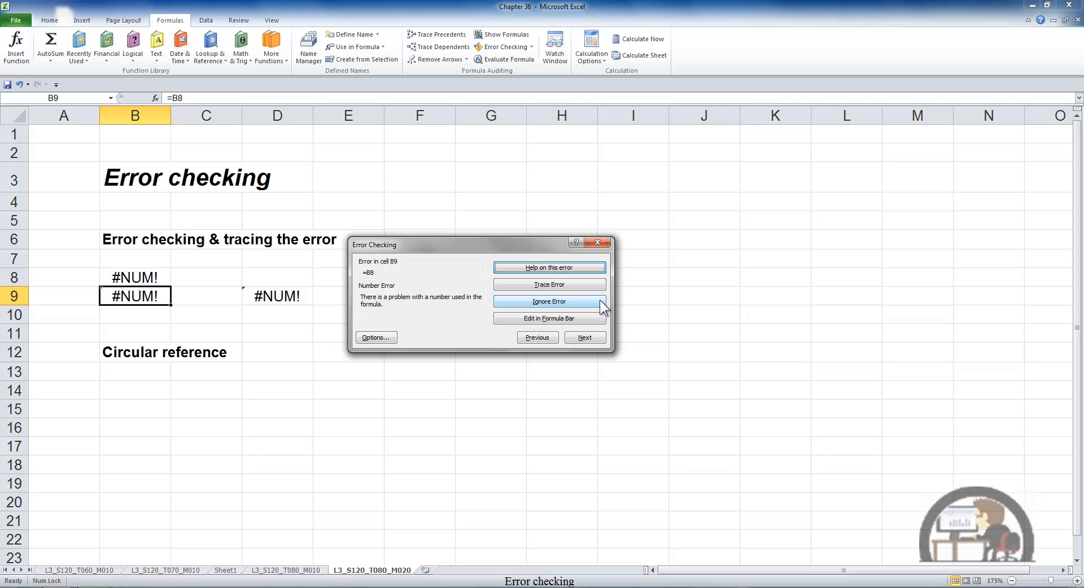
pyautogui.click(377, 337)
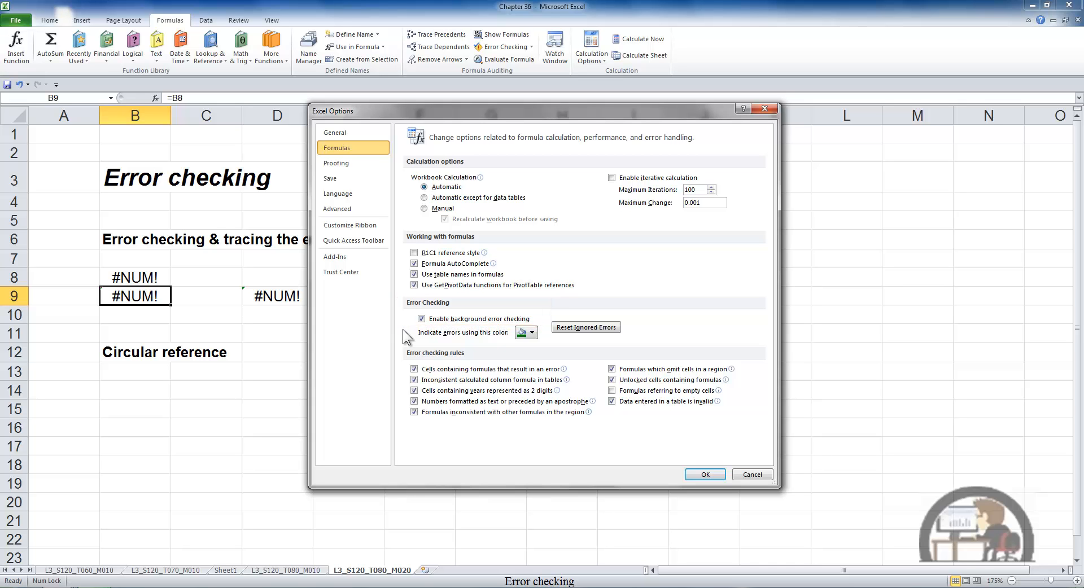
pyautogui.click(533, 332)
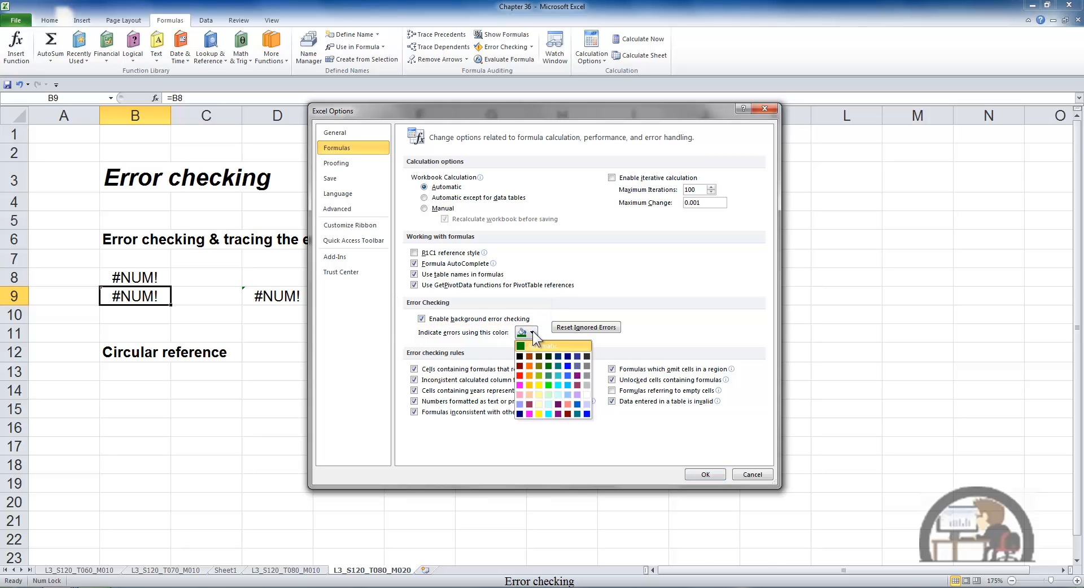
pyautogui.click(533, 332)
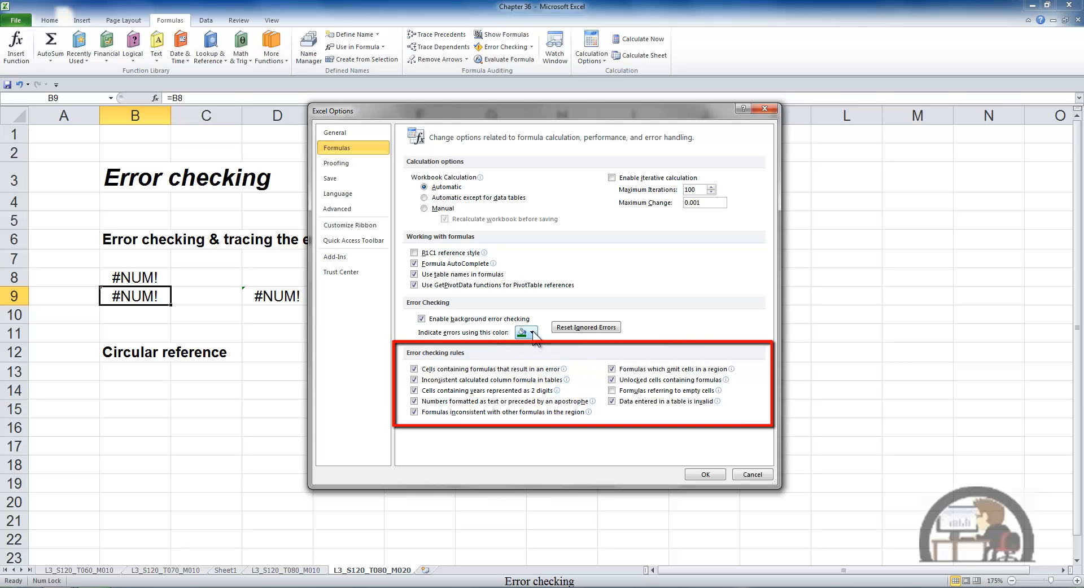
pyautogui.click(598, 327)
pyautogui.click(701, 475)
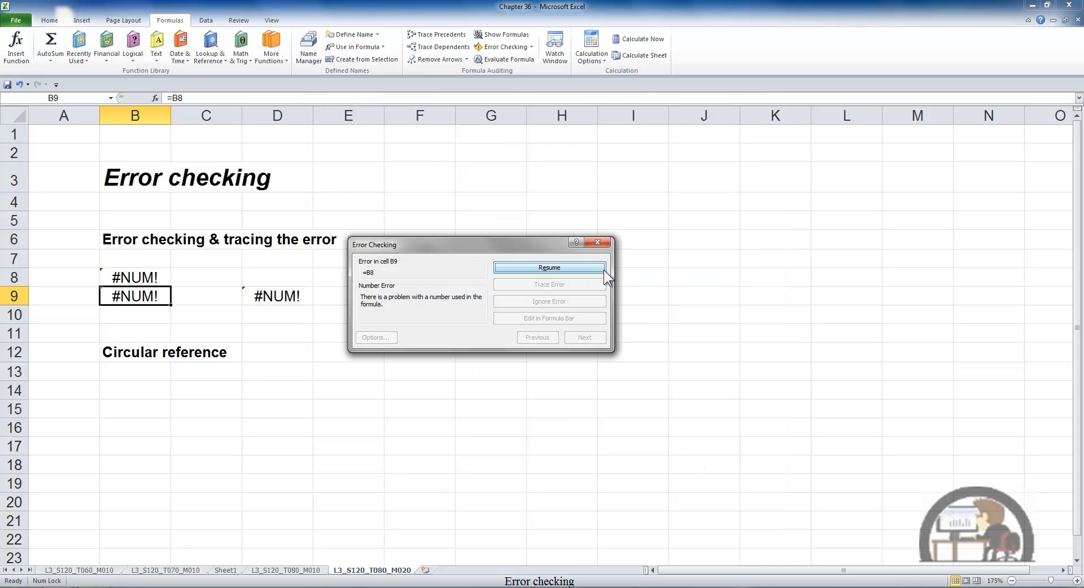
# - Resume the error check and step through the remaining formula errors until the entire sheet has been checked
pyautogui.click(597, 264)
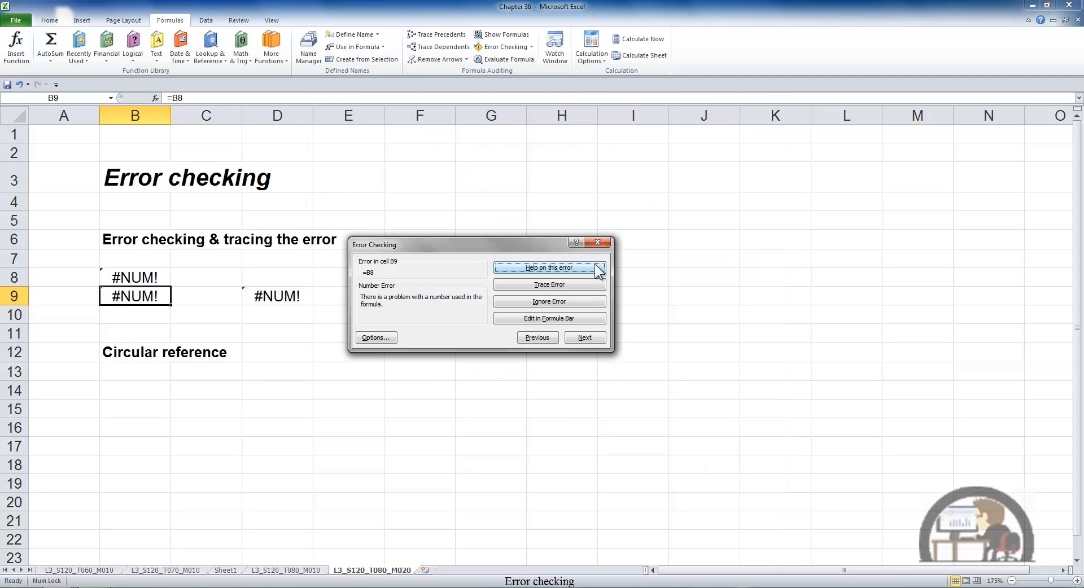
pyautogui.click(595, 341)
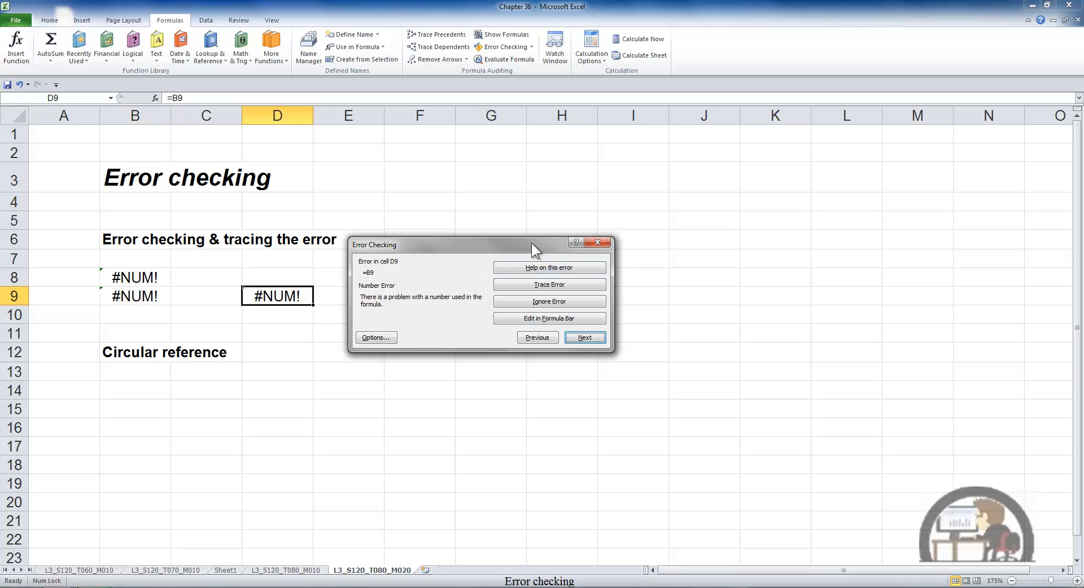
pyautogui.moveTo(537, 240); pyautogui.dragTo(726, 177)
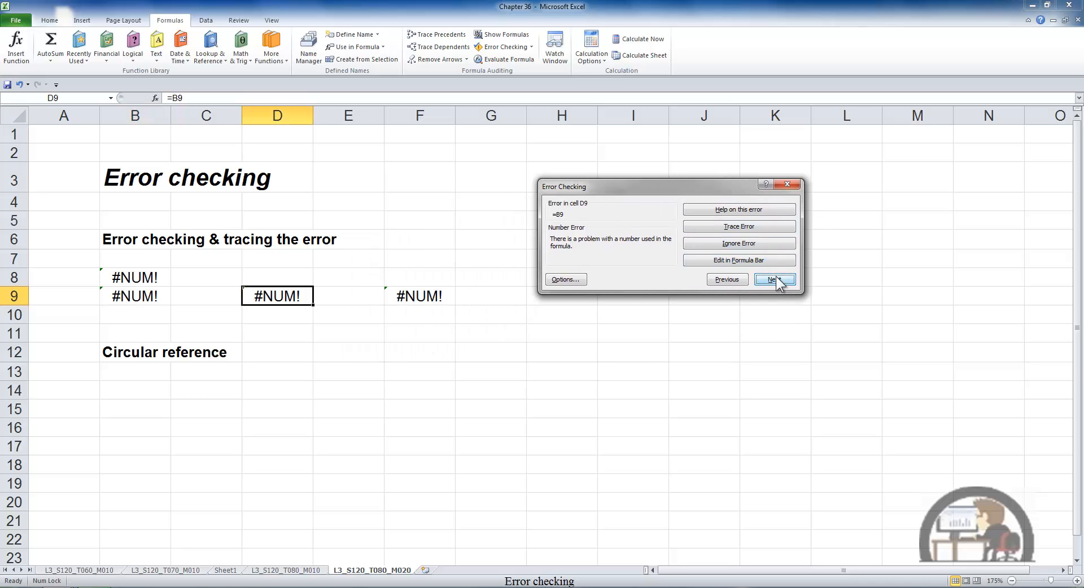
pyautogui.click(774, 280)
pyautogui.click(775, 280)
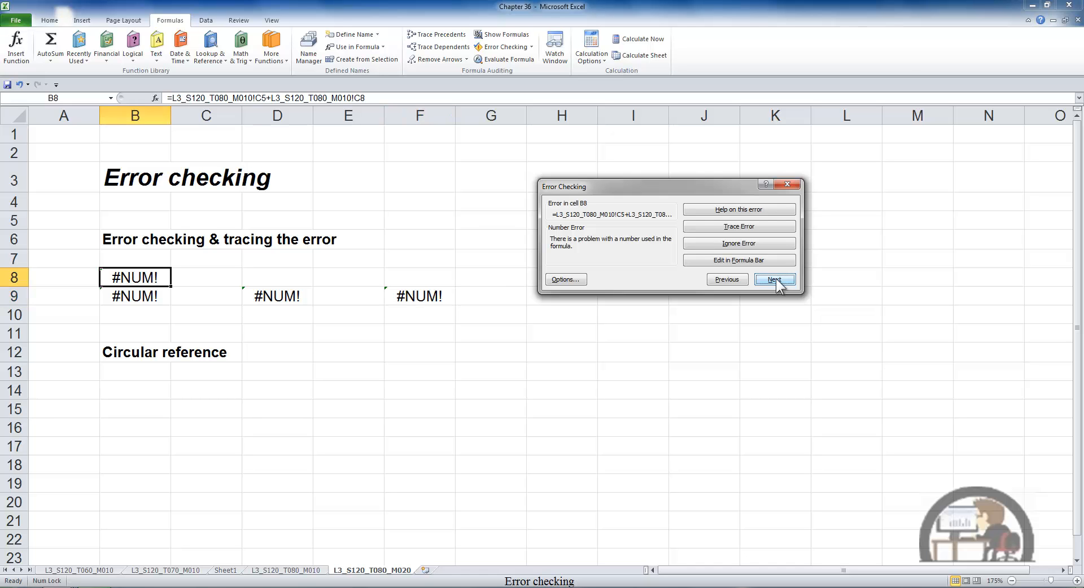
pyautogui.click(774, 280)
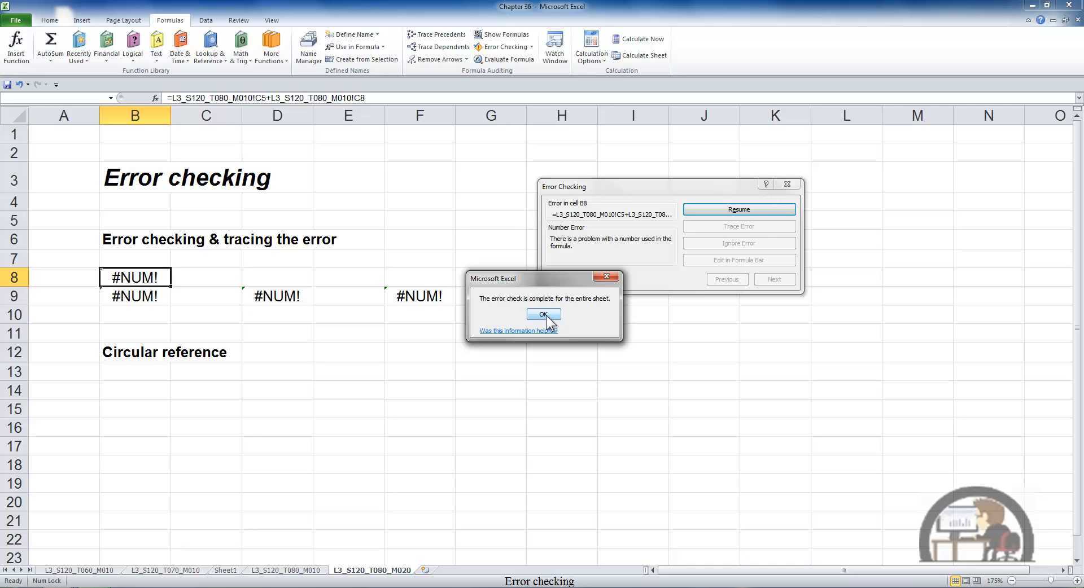
pyautogui.click(545, 317)
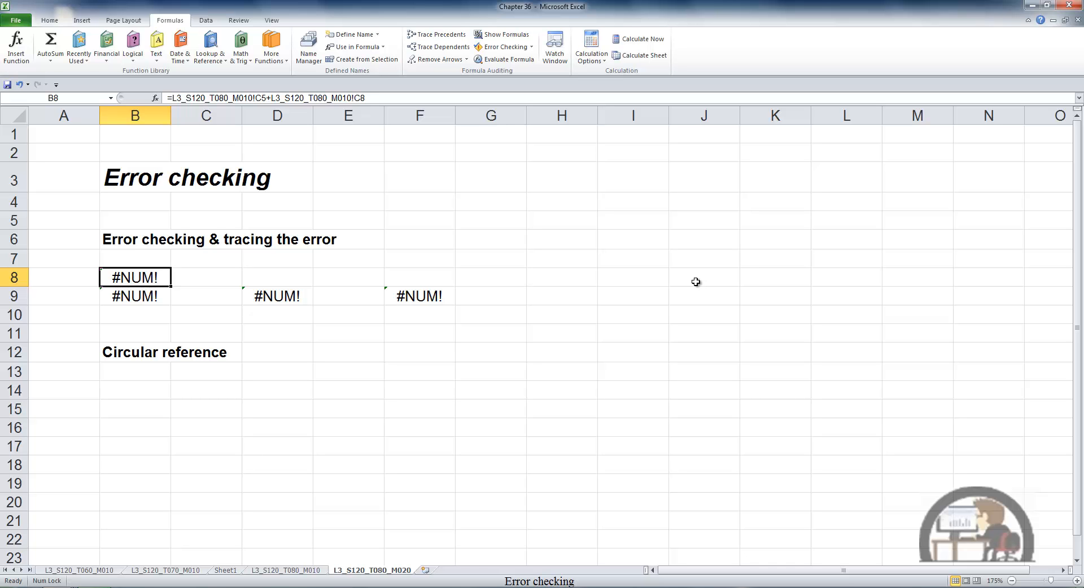
# - Inspect the formula in cell F9 and trace its error back to the source cell
pyautogui.click(442, 296)
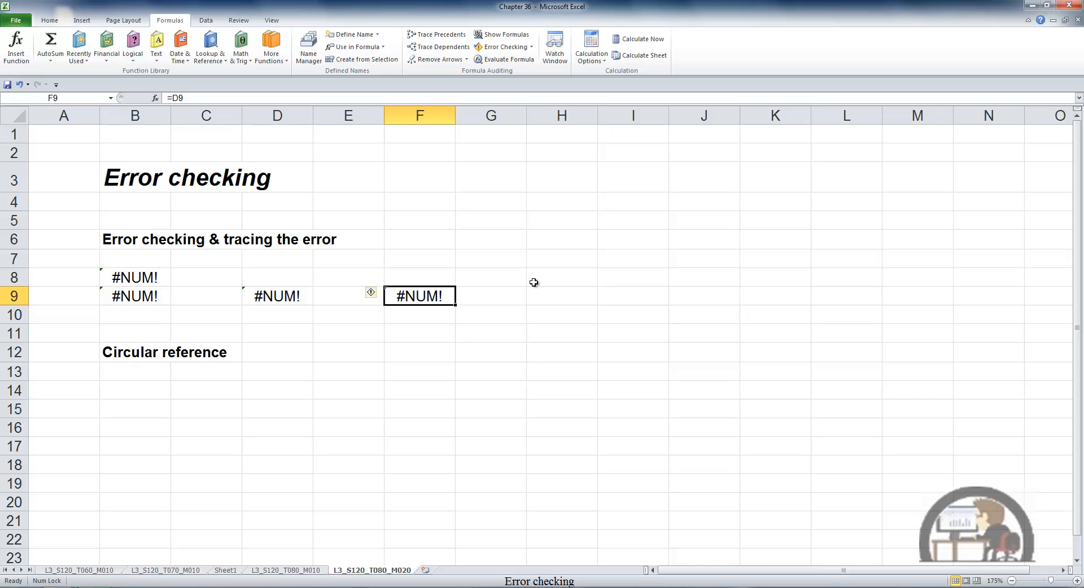
pyautogui.press('F2')
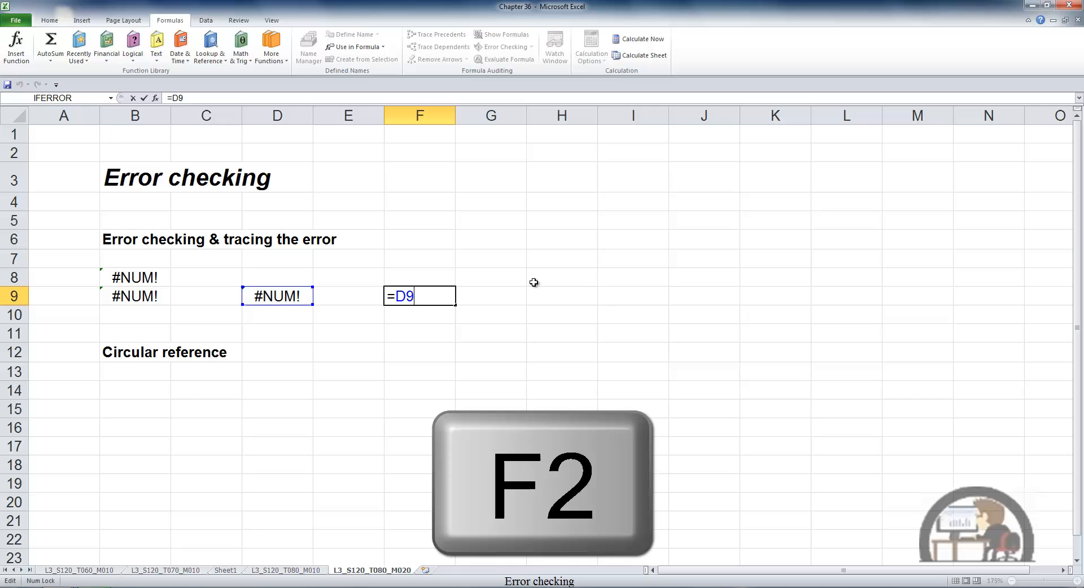
pyautogui.hotkey('ctrl', 'Return')
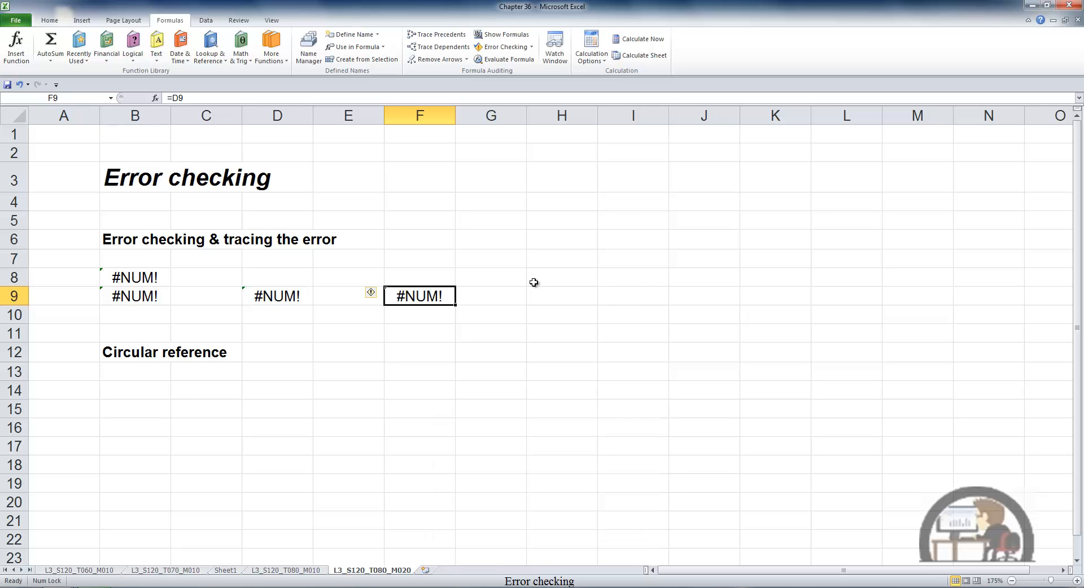
pyautogui.click(530, 48)
pyautogui.click(512, 73)
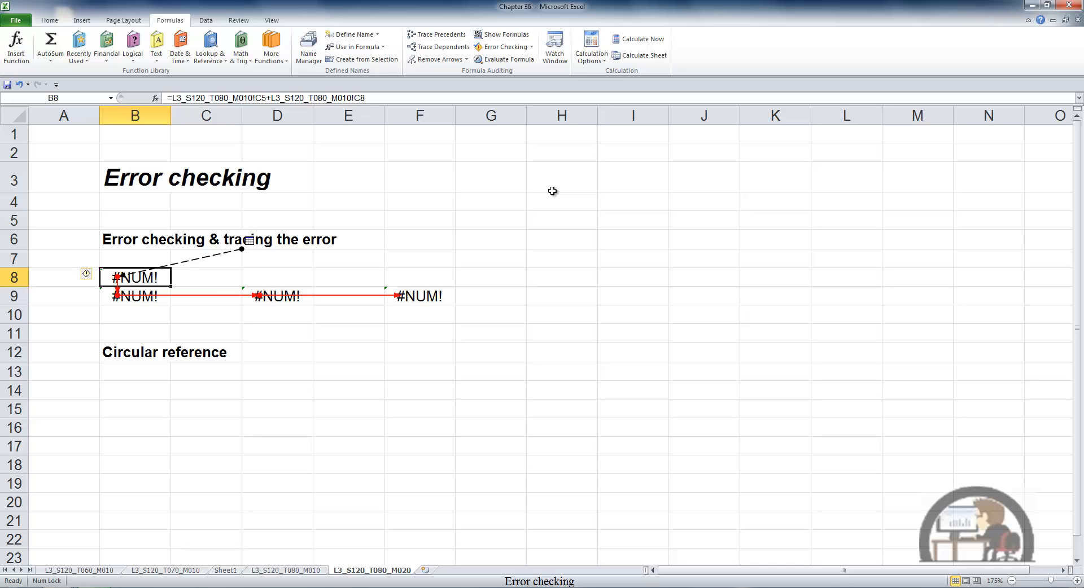
# - Follow B8's off-sheet tracer arrow to inspect C5 and C8 on sheet L3_S120_T080_M010, and remove the arrows from L3_S120_T080_M020
pyautogui.doubleClick(210, 256)
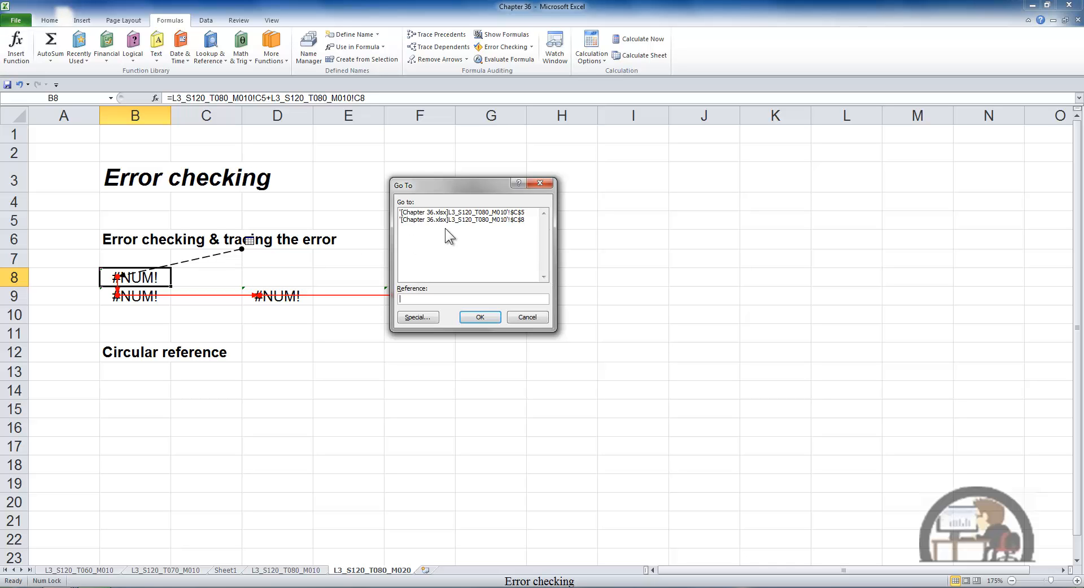
pyautogui.click(477, 214)
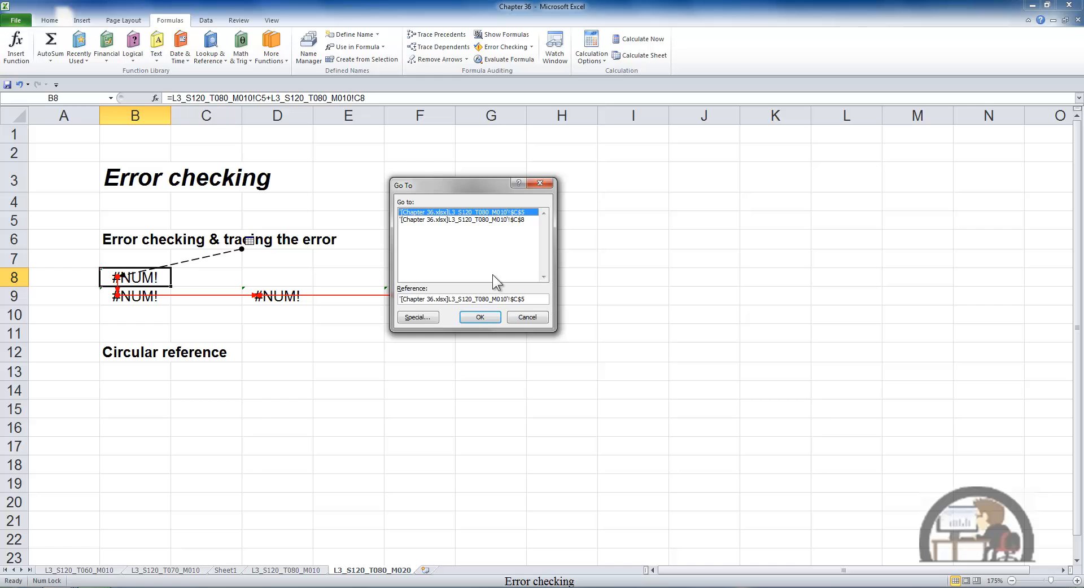
pyautogui.click(481, 318)
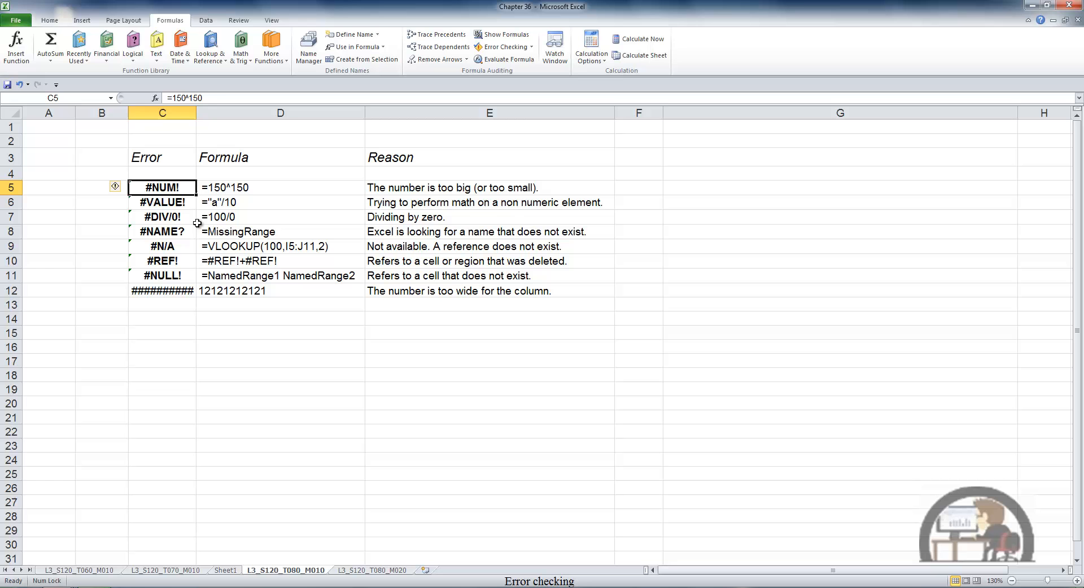
pyautogui.keyDown('ctrl'); pyautogui.click(165, 231); pyautogui.keyUp('ctrl')
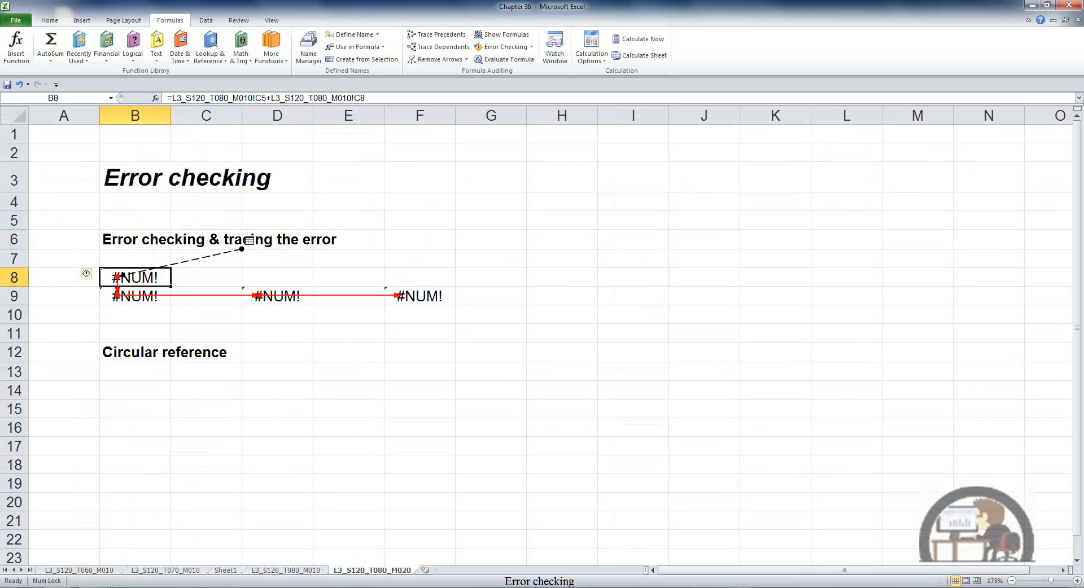
pyautogui.click(448, 62)
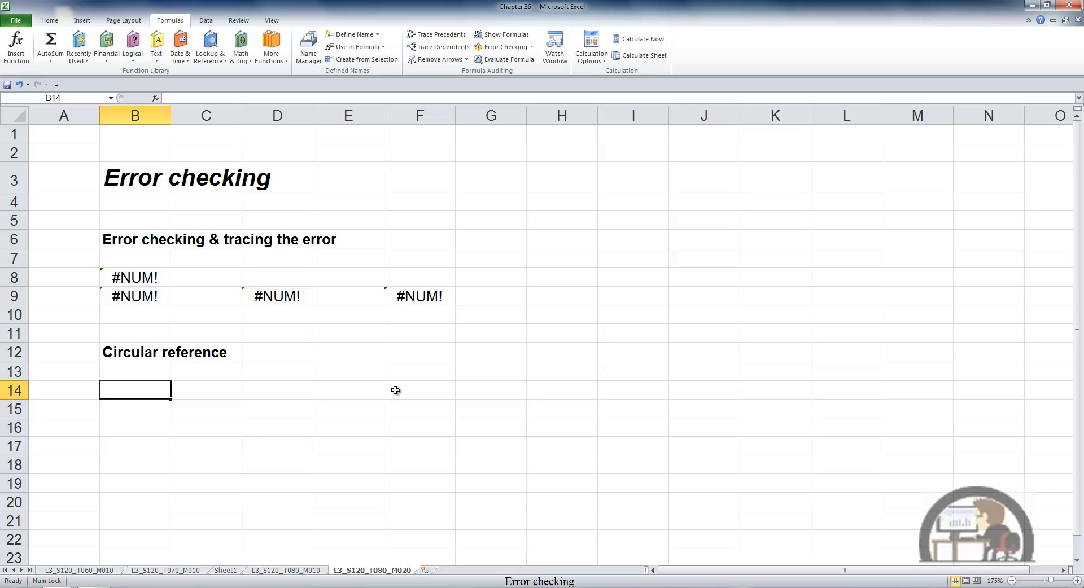
# - Create a circular reference by entering =5+C14 in cell B14 and =B14 in cell C14, and review both formulas
pyautogui.write('=5+')
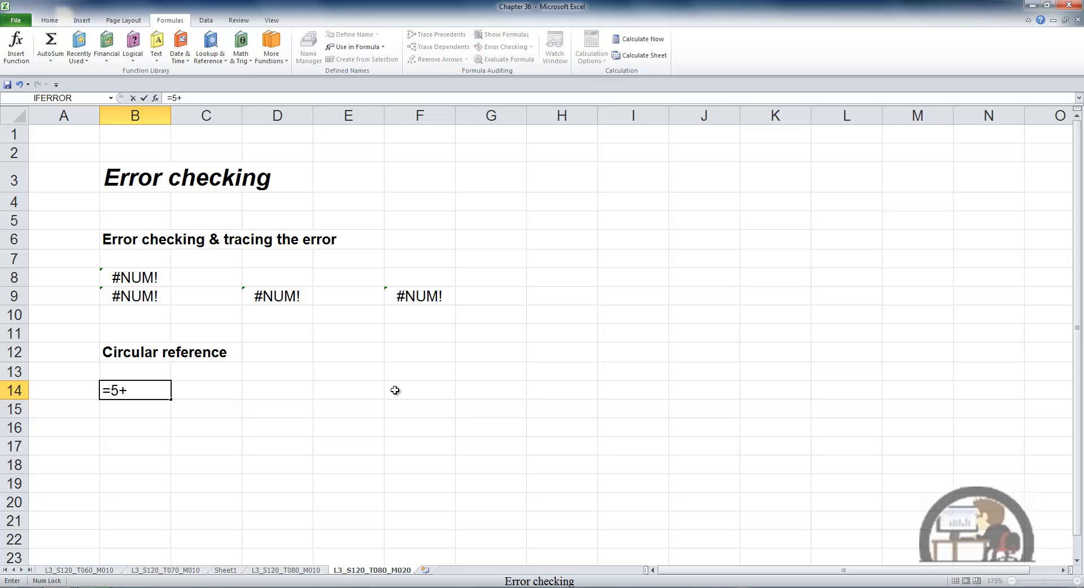
pyautogui.click(218, 389)
pyautogui.press('Tab')
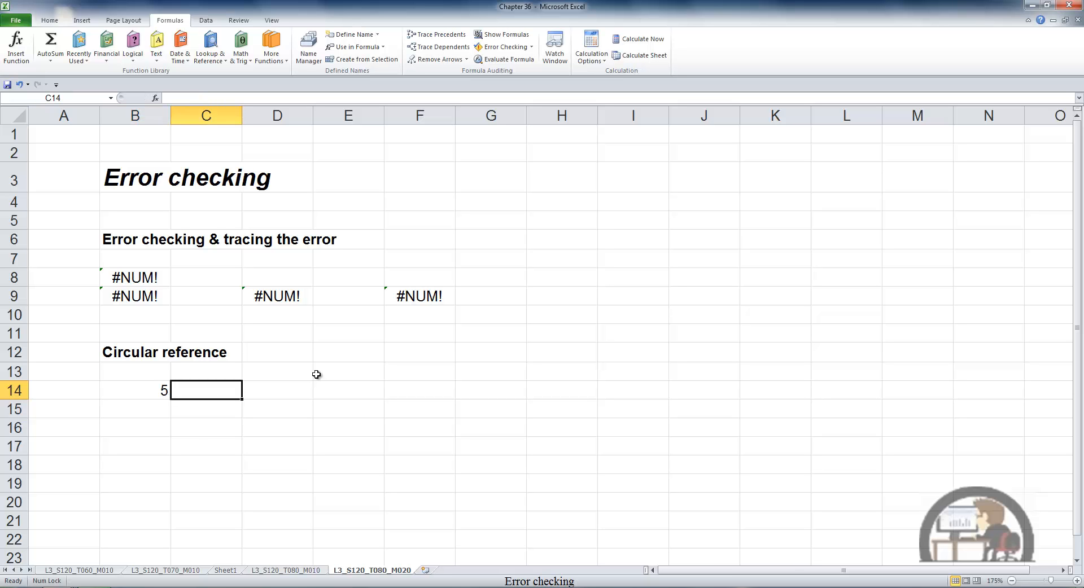
pyautogui.write('=')
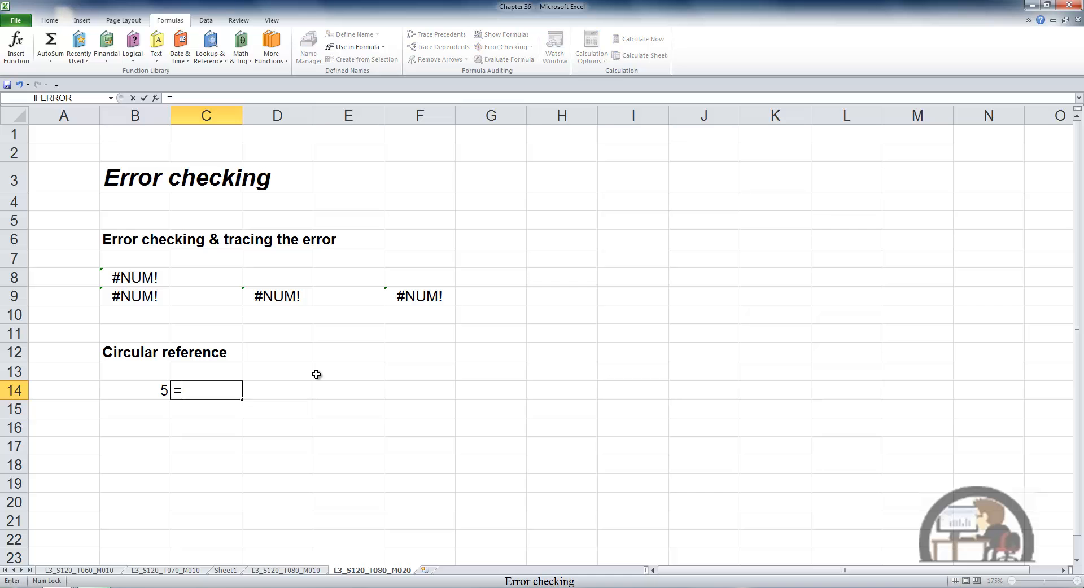
pyautogui.press('Left')
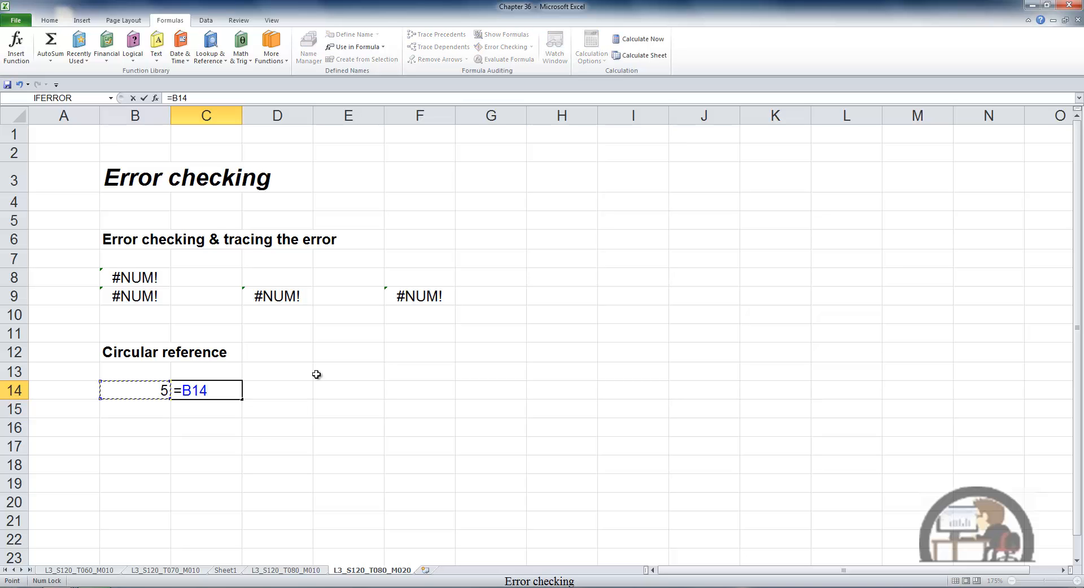
pyautogui.press('Return')
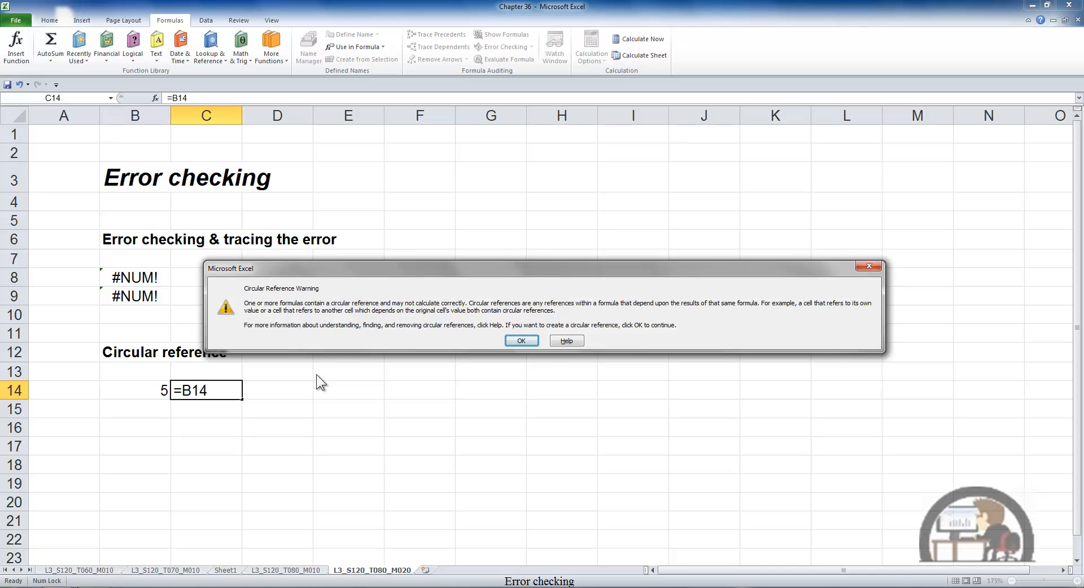
pyautogui.click(521, 341)
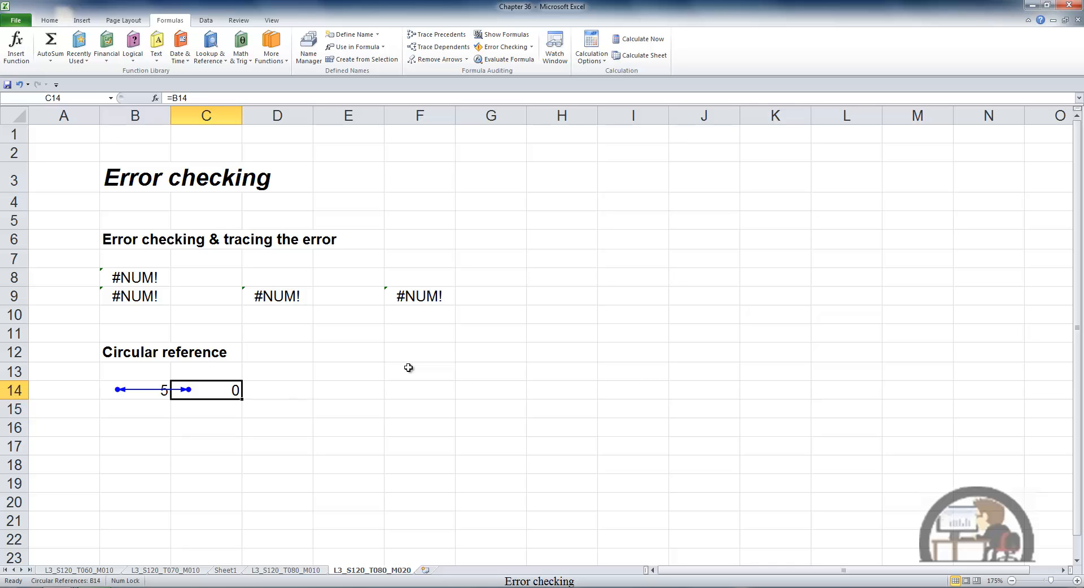
pyautogui.press('Left')
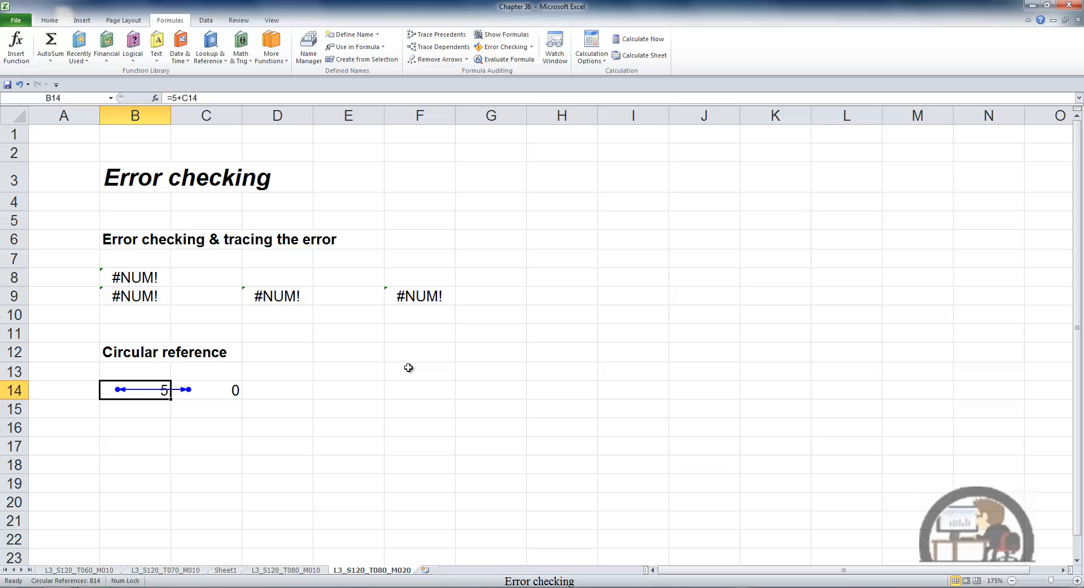
pyautogui.press('Right')
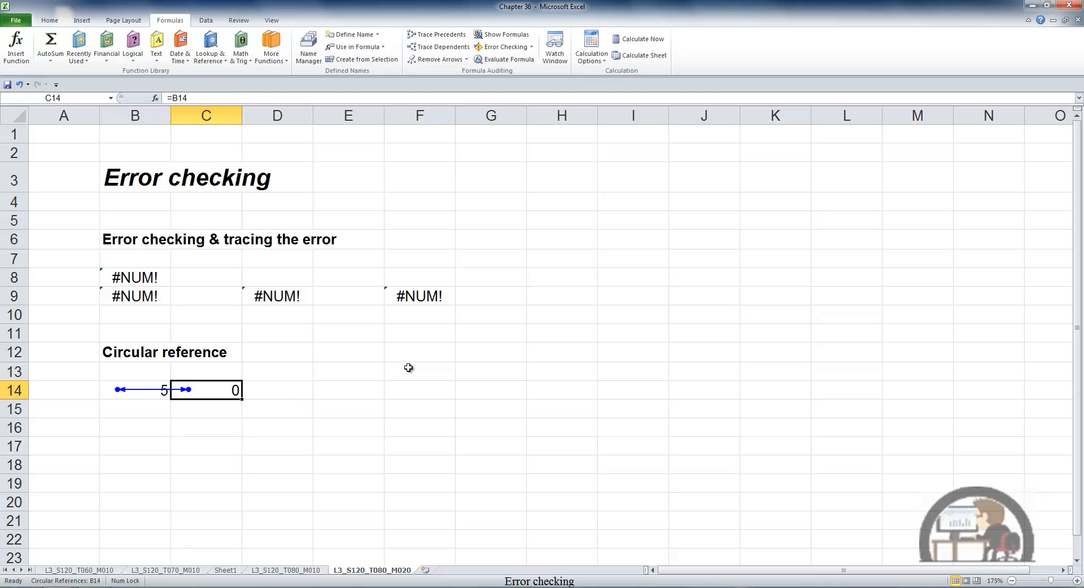
# - Enable iterative calculation in the Excel formula options and set the maximum iterations to 1
pyautogui.hotkey('alt', 'f')
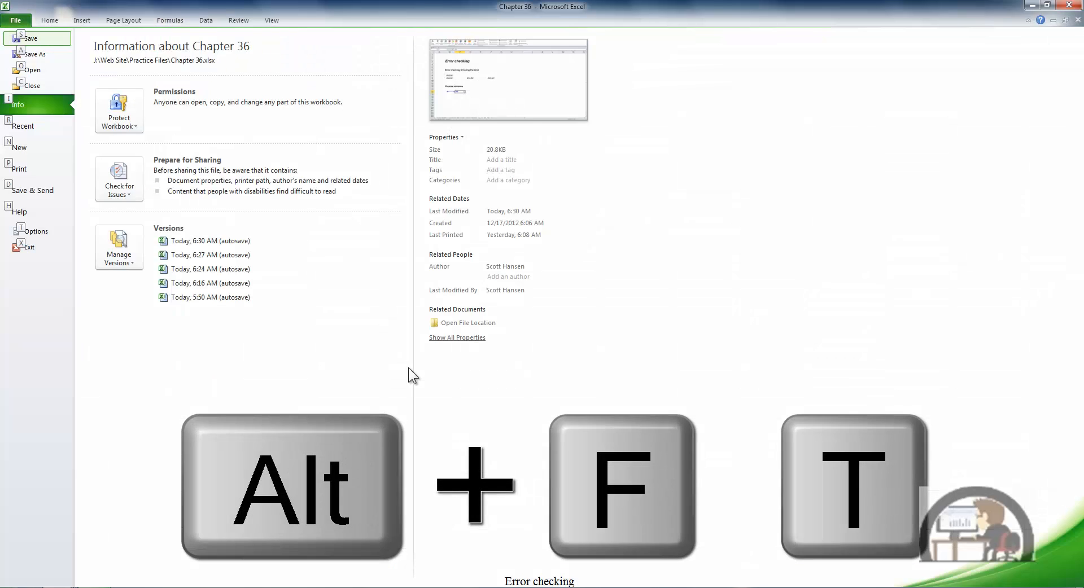
pyautogui.press('t')
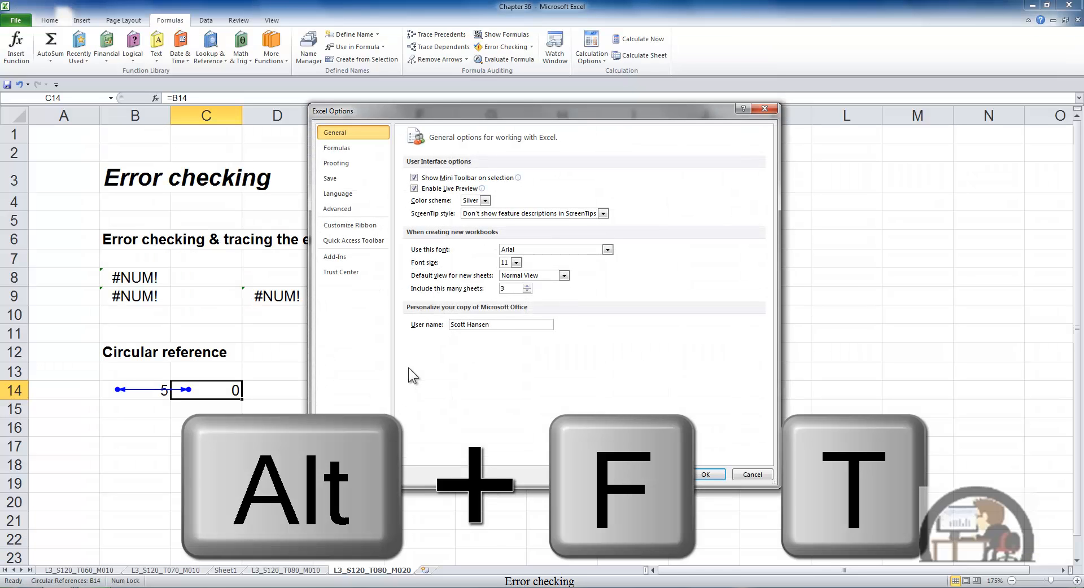
pyautogui.click(345, 147)
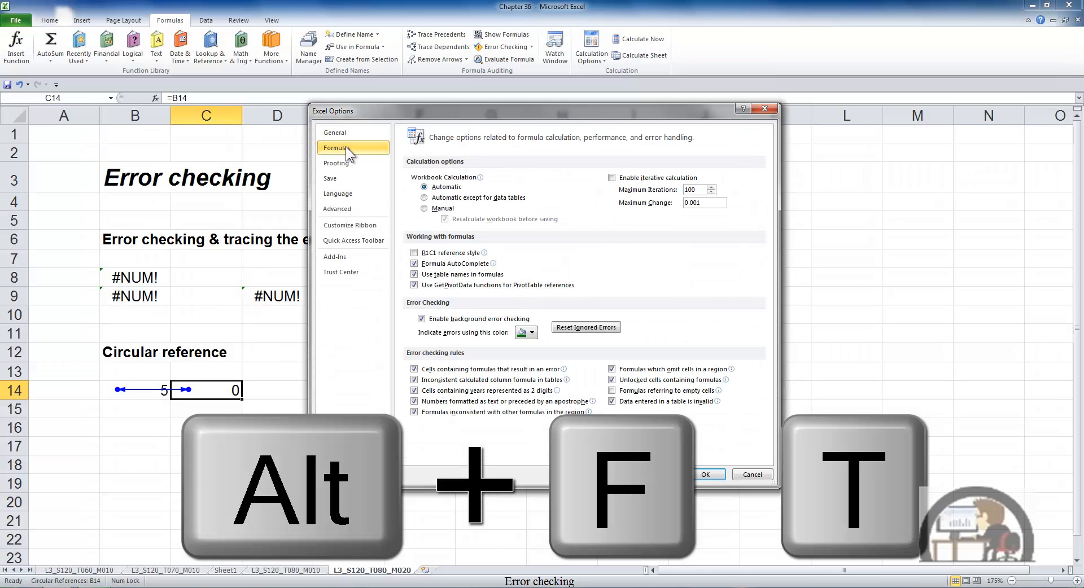
pyautogui.click(612, 178)
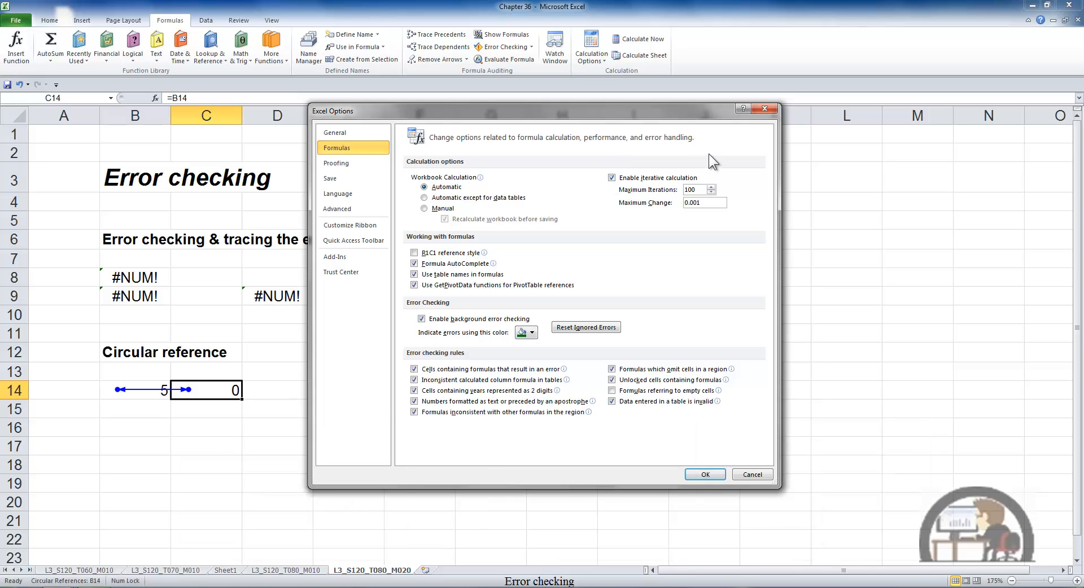
pyautogui.click(700, 191)
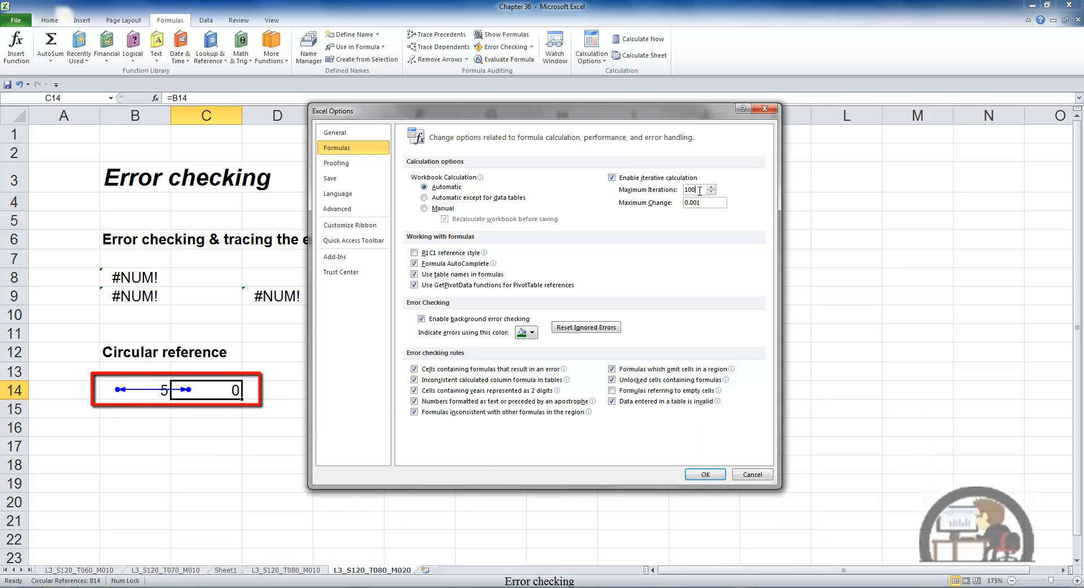
pyautogui.moveTo(699, 191); pyautogui.dragTo(689, 192)
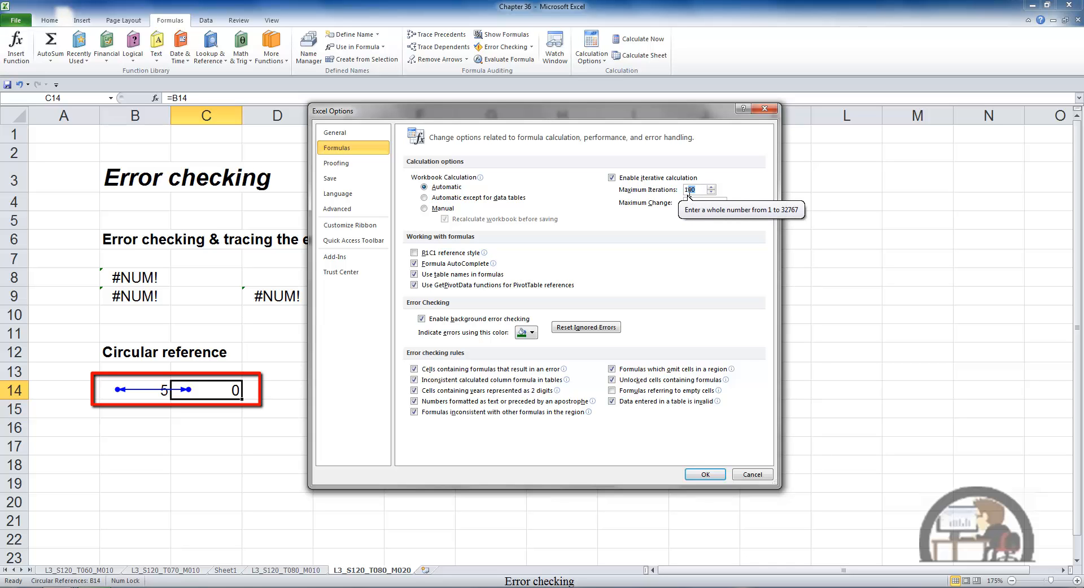
pyautogui.press('BackSpace')
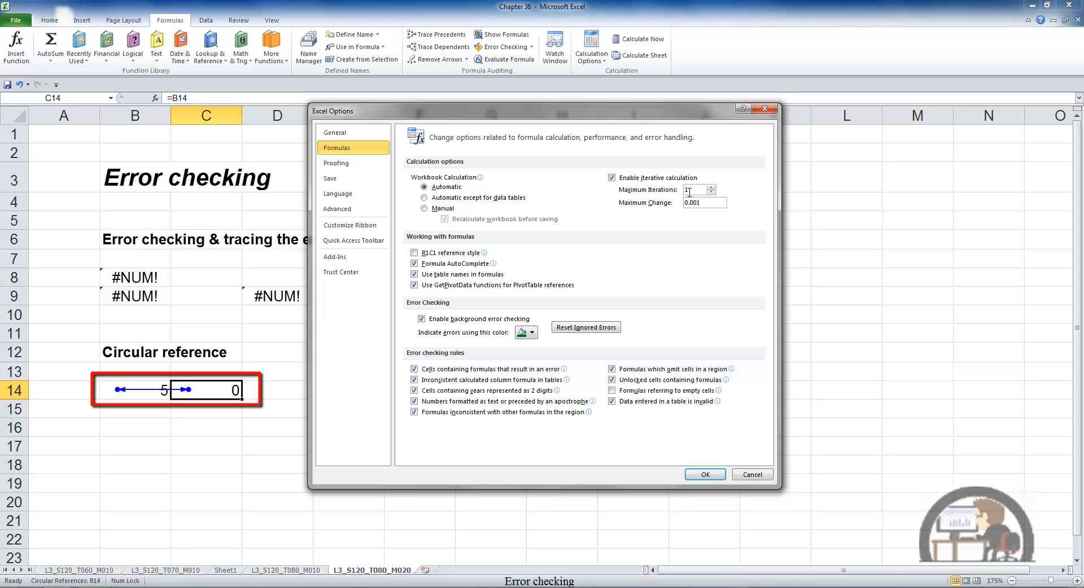
pyautogui.click(702, 473)
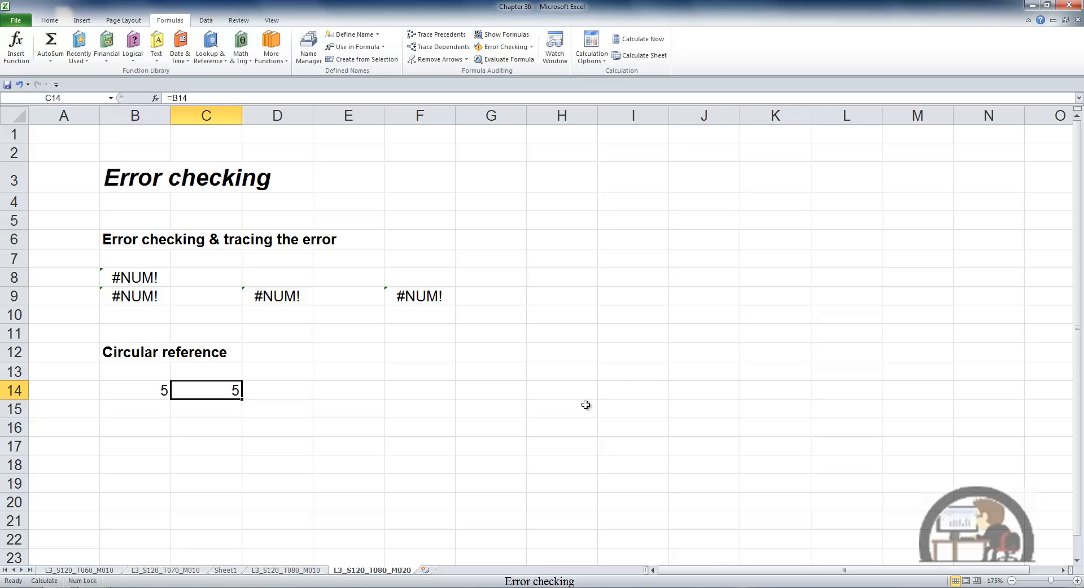
# - Re-enter the unchanged formula =5+C14 in cell B14 twice to run the circular reference one iteration at a time
pyautogui.press('Left')
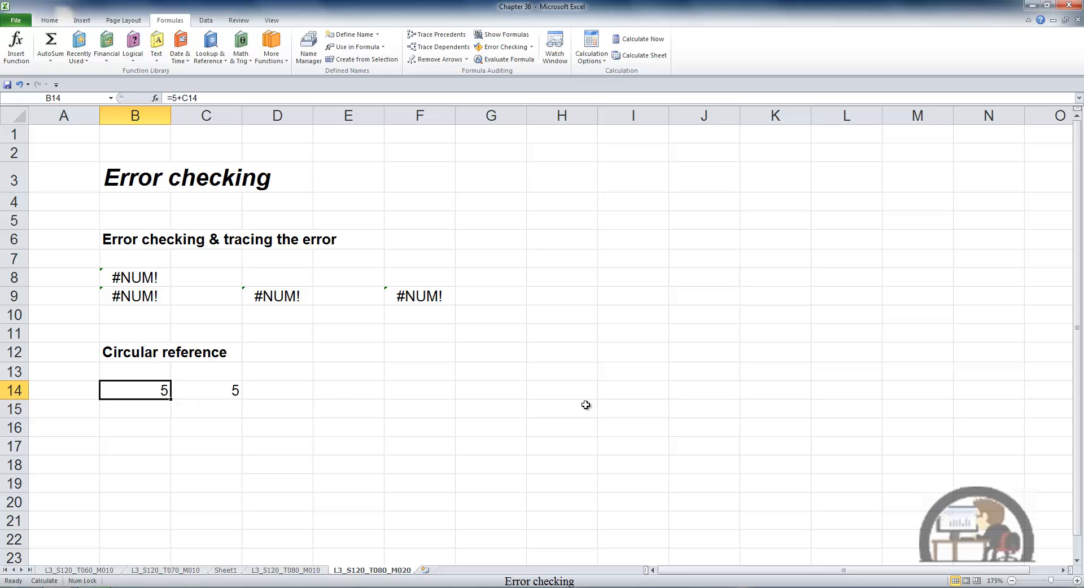
pyautogui.press('F2')
pyautogui.hotkey('ctrl', 'Return')
pyautogui.press('F2')
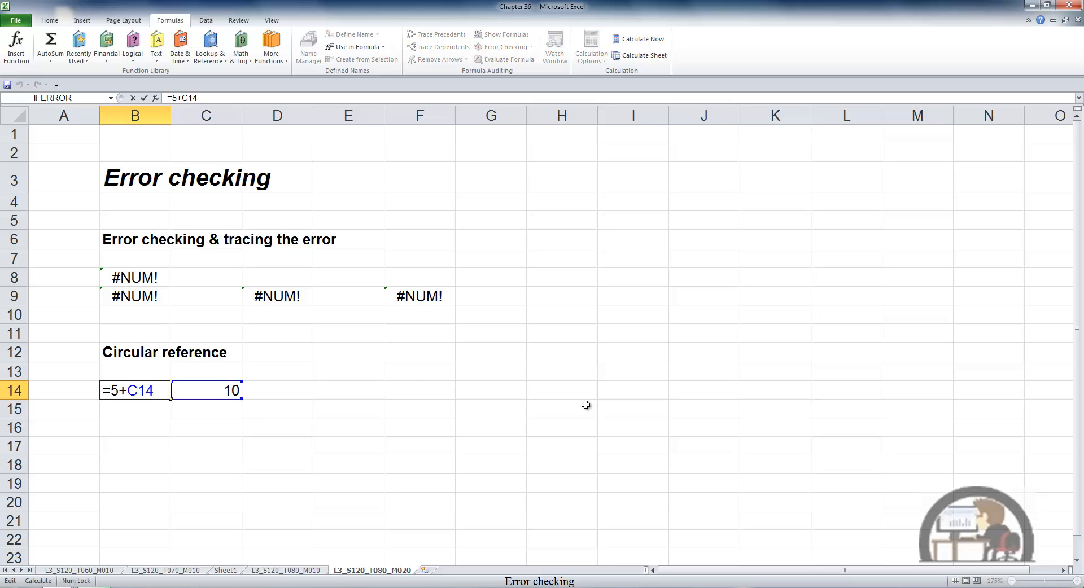
pyautogui.hotkey('ctrl', 'Return')
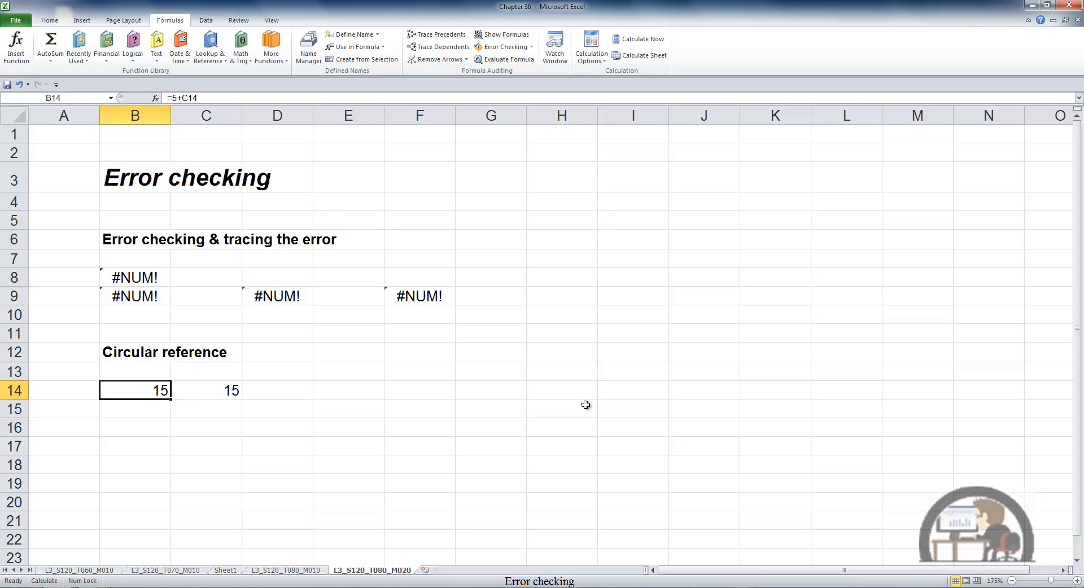
# - Set the maximum iterations to 10 in the formula calculation options and apply the change
pyautogui.hotkey('alt', 'f')
pyautogui.press('t')
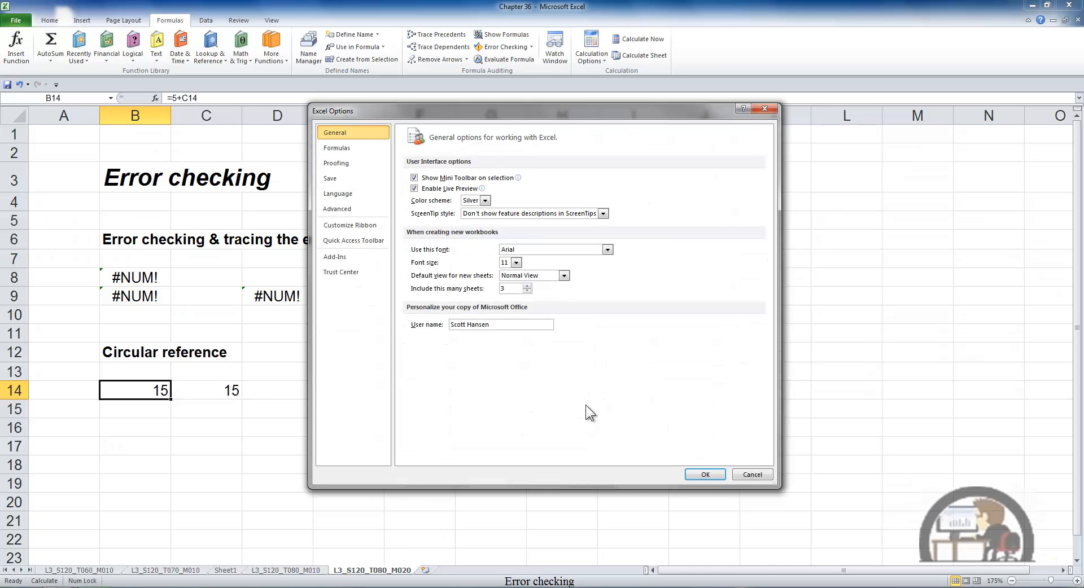
pyautogui.click(343, 148)
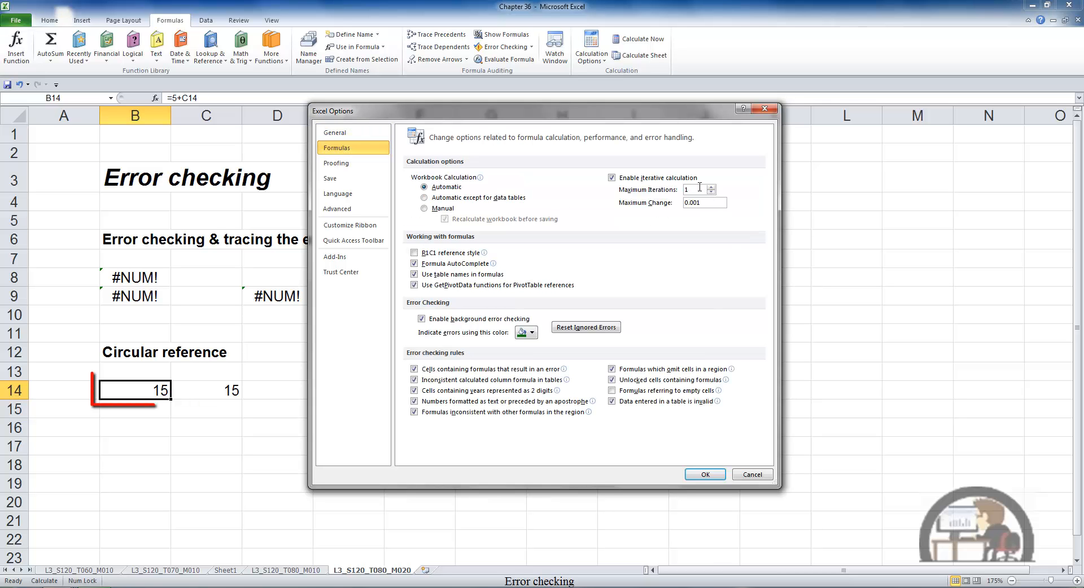
pyautogui.click(694, 189)
pyautogui.write('0')
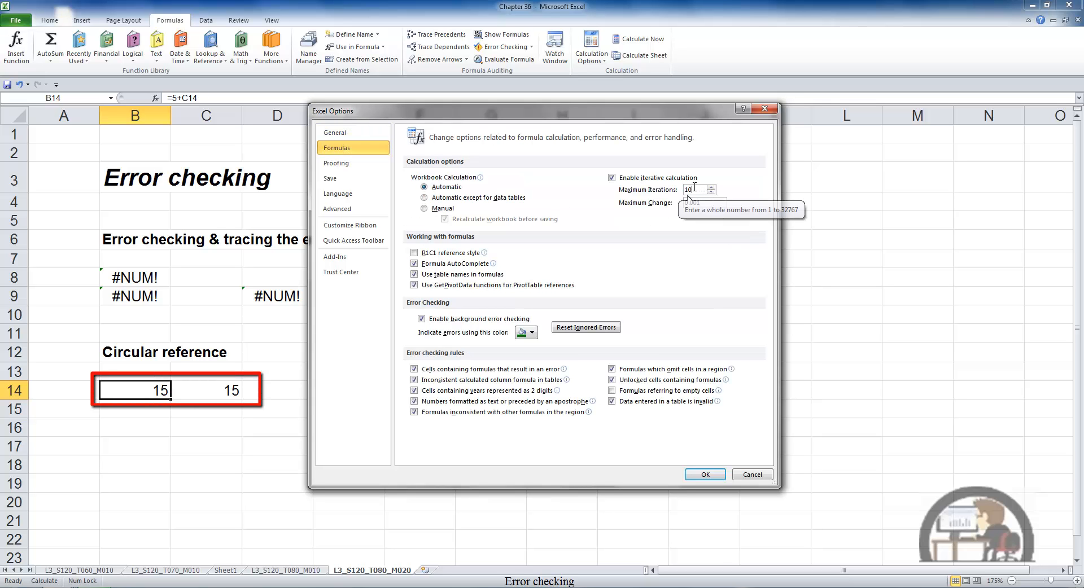
pyautogui.click(706, 473)
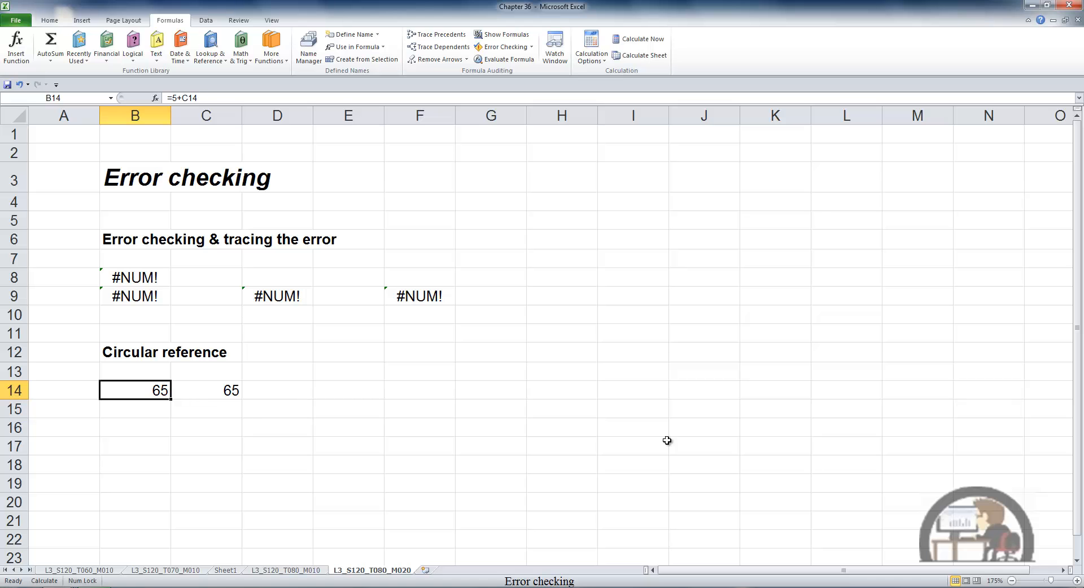
# - Recalculate the circular reference with ten iterations per pass by re-entering B14's formula twice
pyautogui.press('F2')
pyautogui.hotkey('ctrl', 'Return')
pyautogui.press('F2')
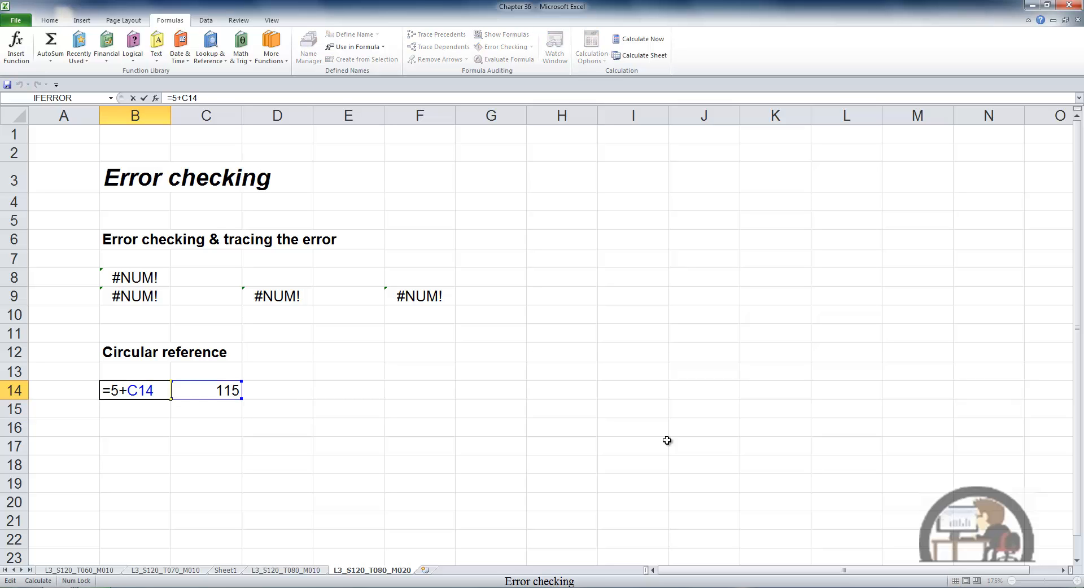
pyautogui.hotkey('ctrl', 'Return')
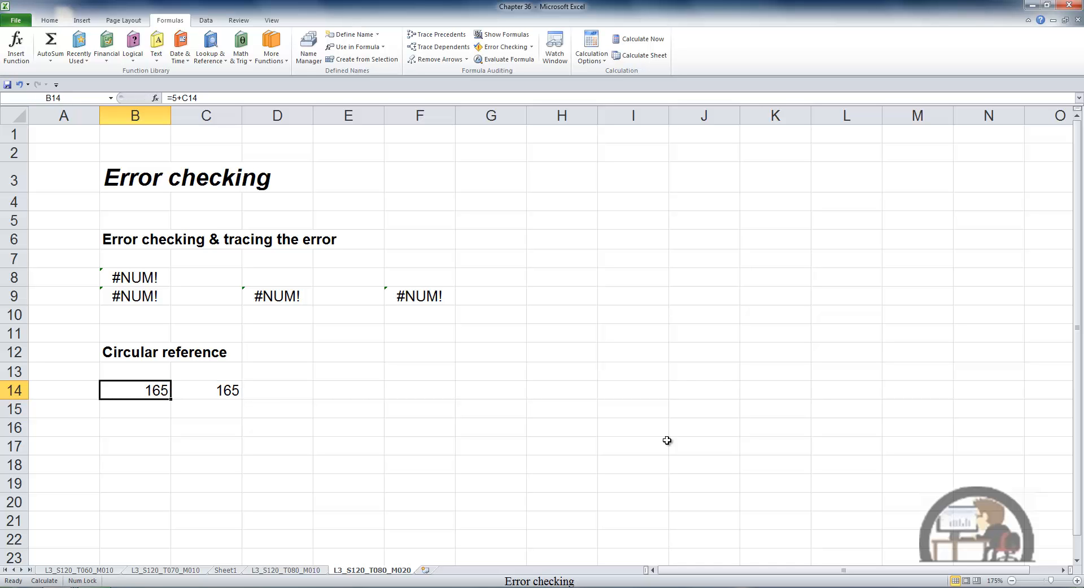